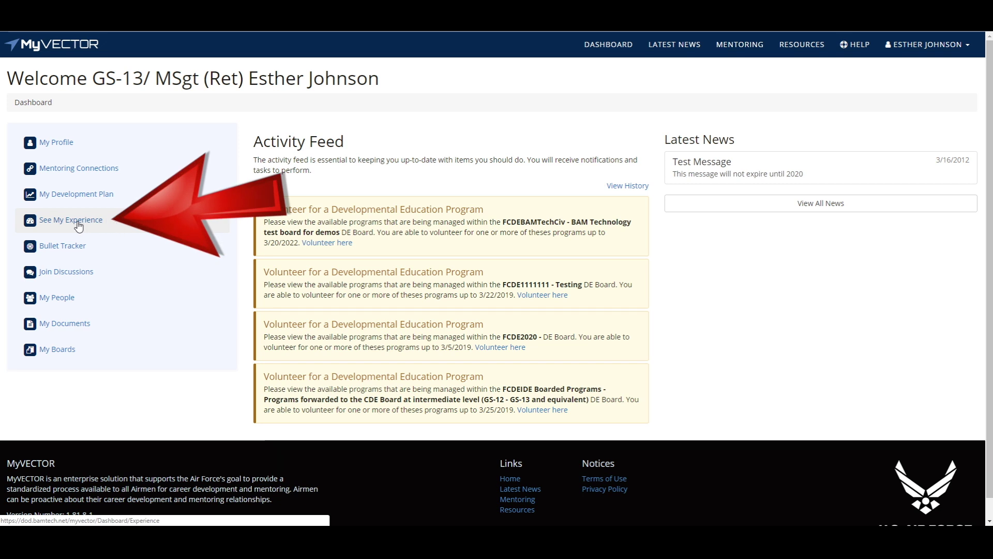
- Show the AF Civilian Jobs duty history and start editing the current civilian job
{"action": "left_click", "coordinate": [78, 225]}
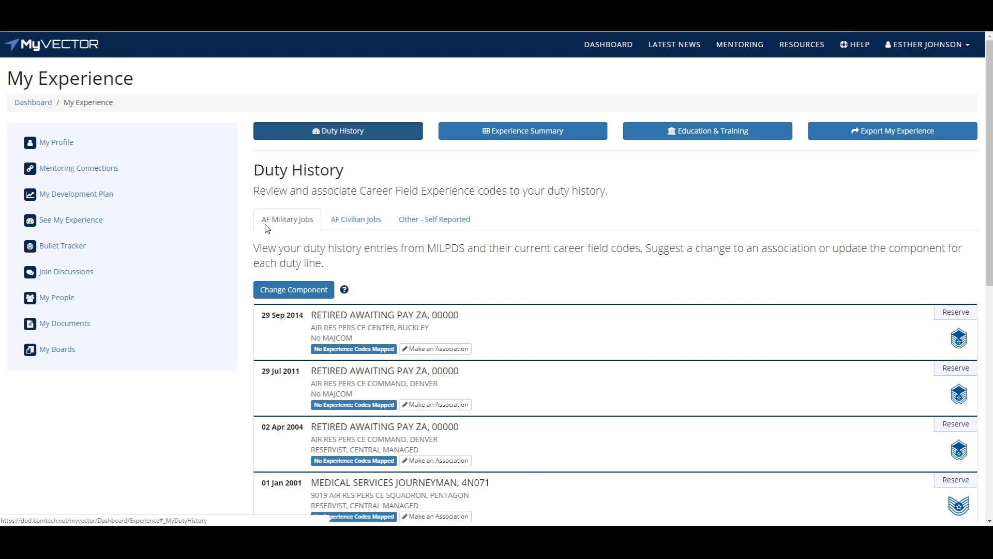
{"action": "left_click", "coordinate": [363, 223]}
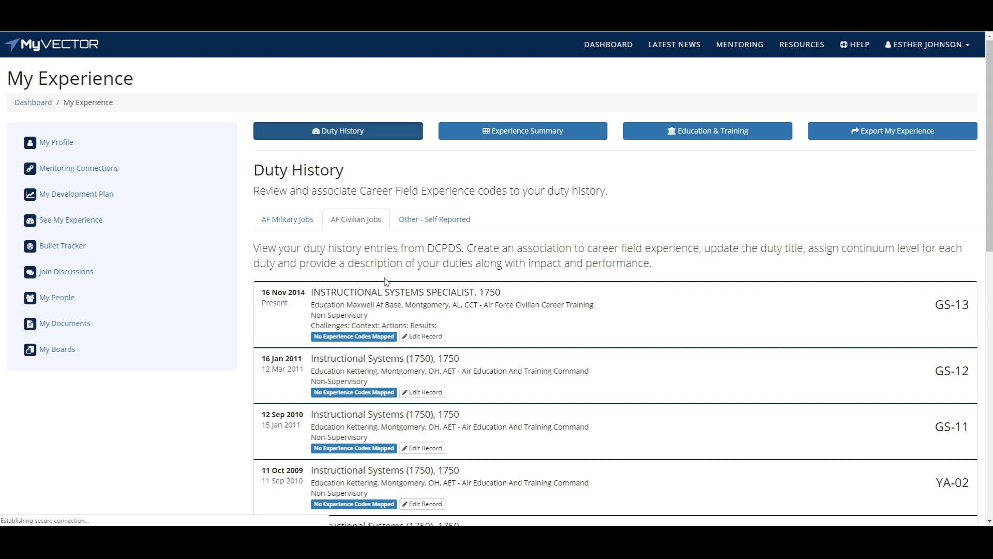
{"action": "left_click", "coordinate": [426, 335]}
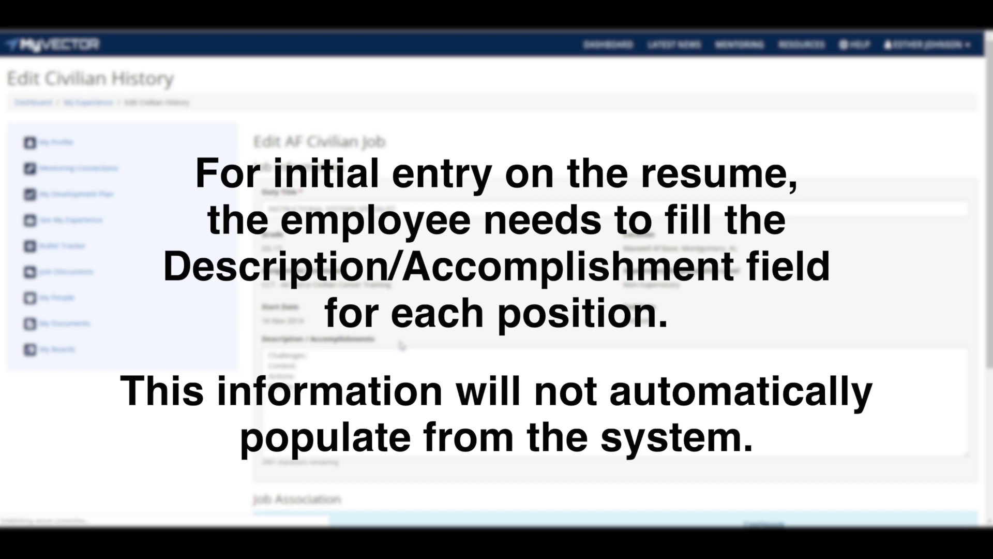
{"action": "scroll", "coordinate": [401, 344], "scroll_direction": "down", "scroll_amount": 2}
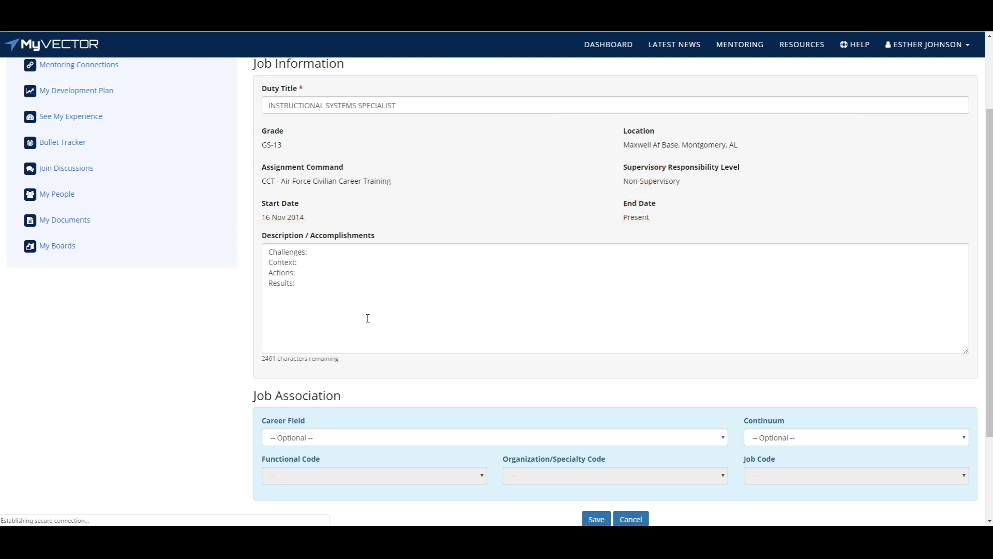
{"action": "scroll", "coordinate": [407, 412], "scroll_direction": "down", "scroll_amount": 2}
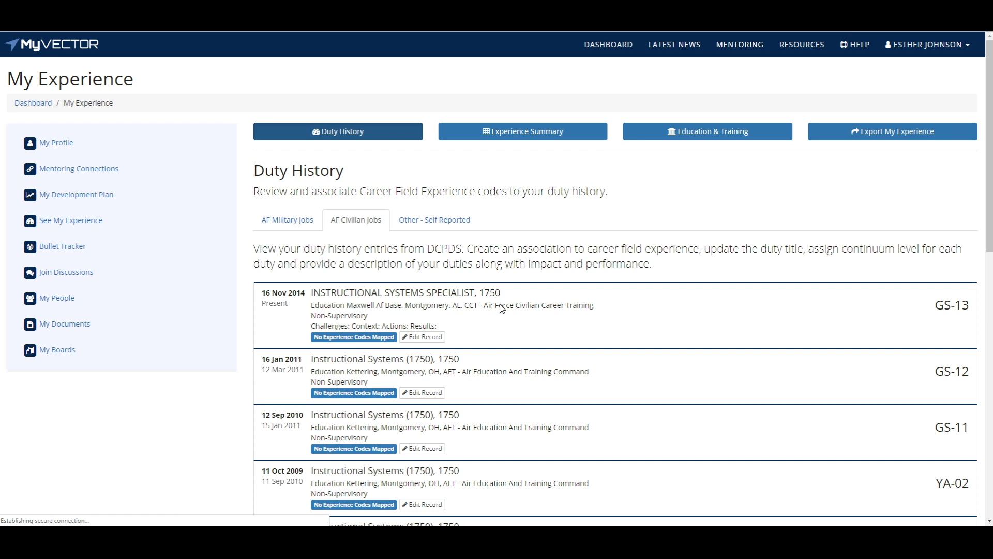
- View the Other - Self Reported jobs and begin adding an additional experience entry
{"action": "left_click", "coordinate": [436, 226]}
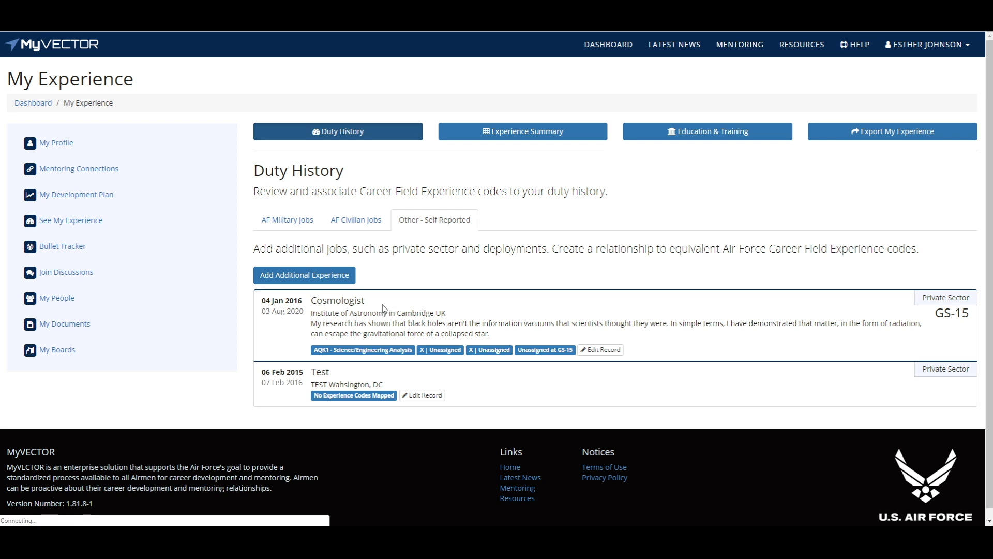
{"action": "scroll", "coordinate": [361, 293], "scroll_direction": "down", "scroll_amount": 1}
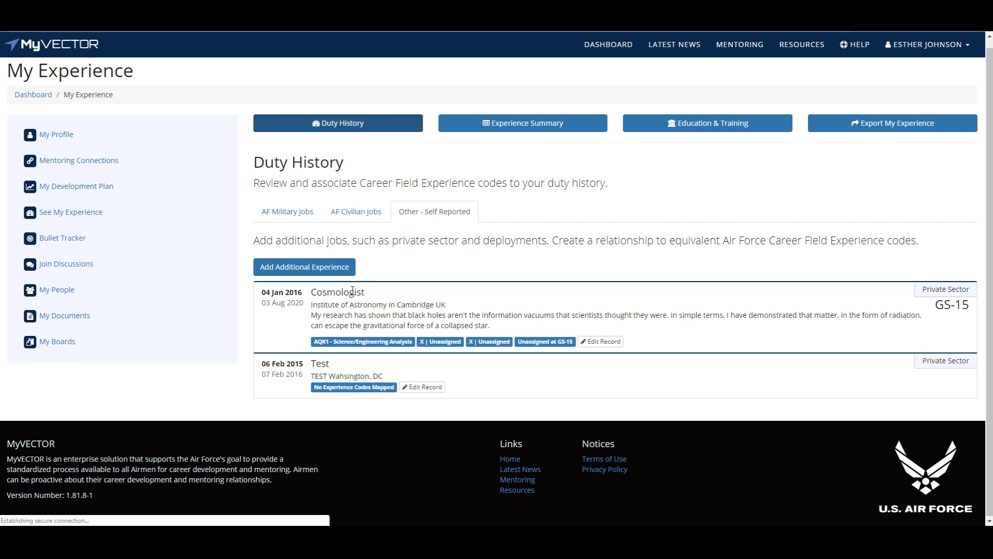
{"action": "left_click", "coordinate": [317, 268]}
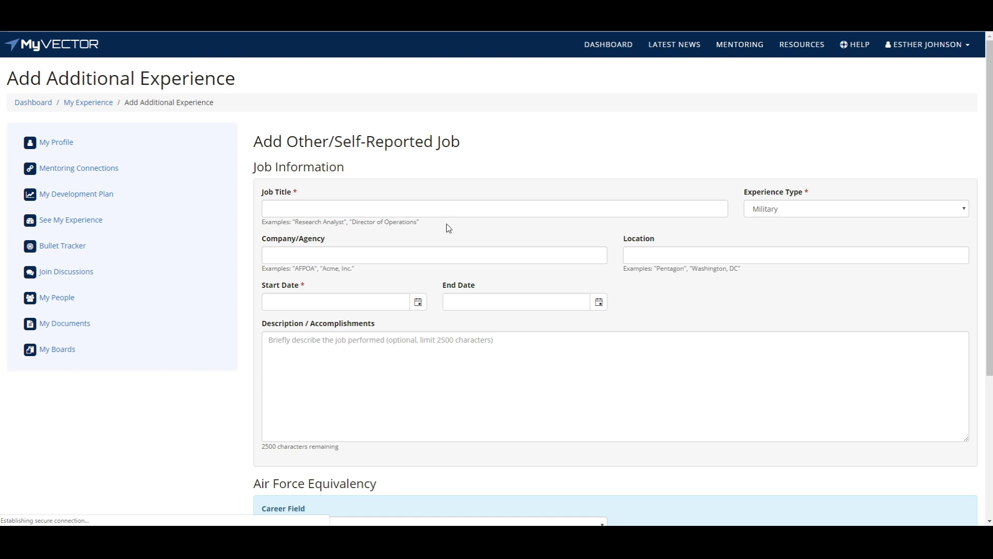
{"action": "scroll", "coordinate": [448, 231], "scroll_direction": "down", "scroll_amount": 3}
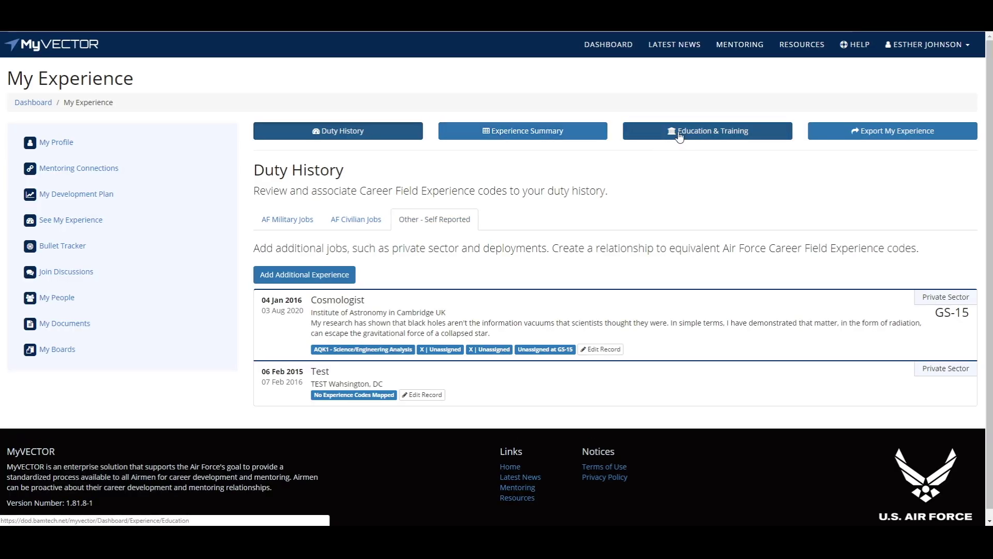
- View the Other - Self Reported education: Oxford PhD and radiation theory certification
{"action": "left_click", "coordinate": [680, 137]}
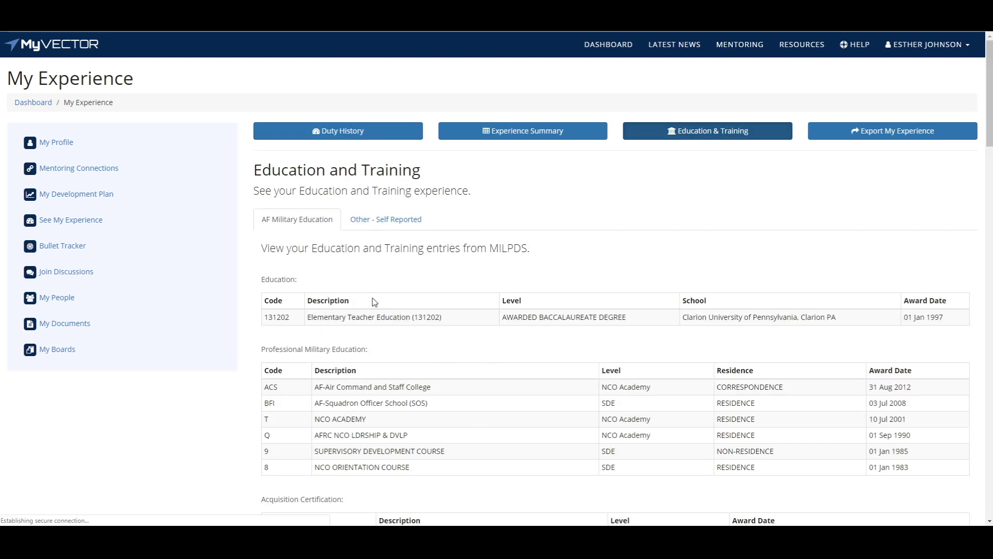
{"action": "left_click", "coordinate": [394, 219]}
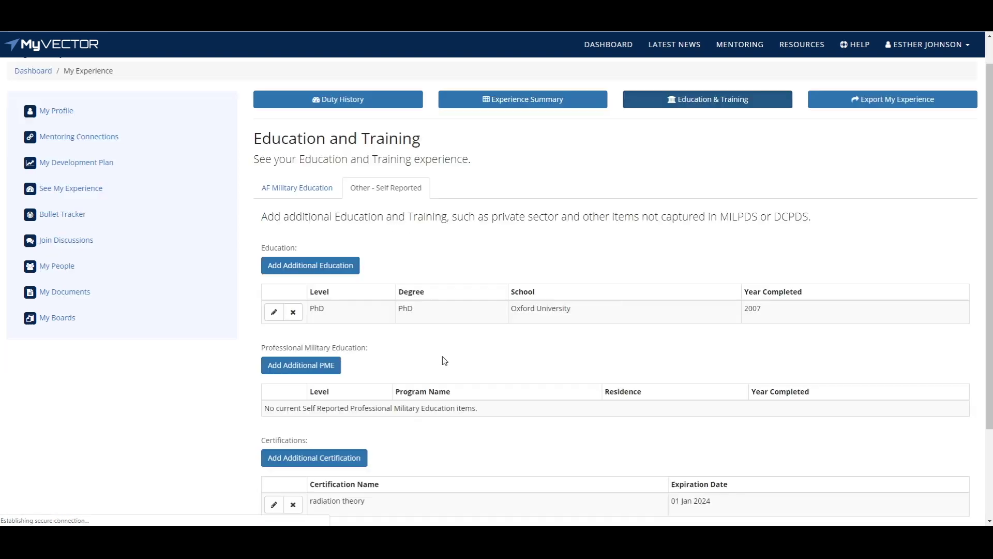
{"action": "scroll", "coordinate": [445, 361], "scroll_direction": "down", "scroll_amount": 1}
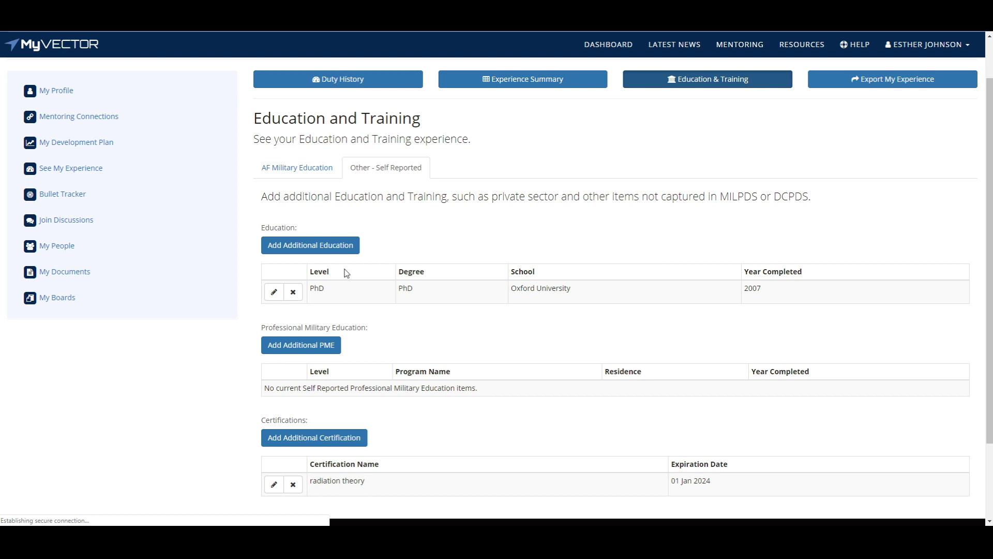
{"action": "scroll", "coordinate": [403, 327], "scroll_direction": "down", "scroll_amount": 2}
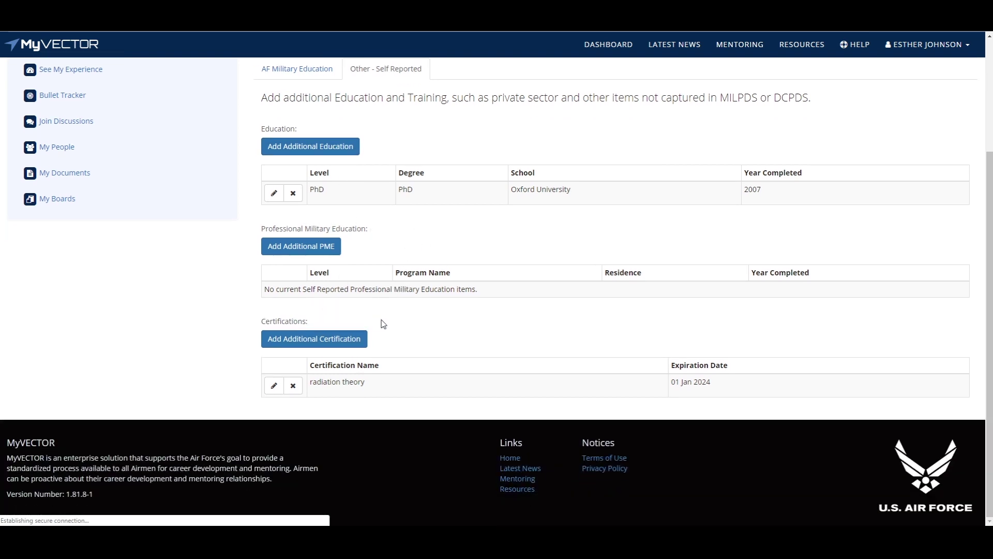
{"action": "scroll", "coordinate": [403, 353], "scroll_direction": "up", "scroll_amount": 3}
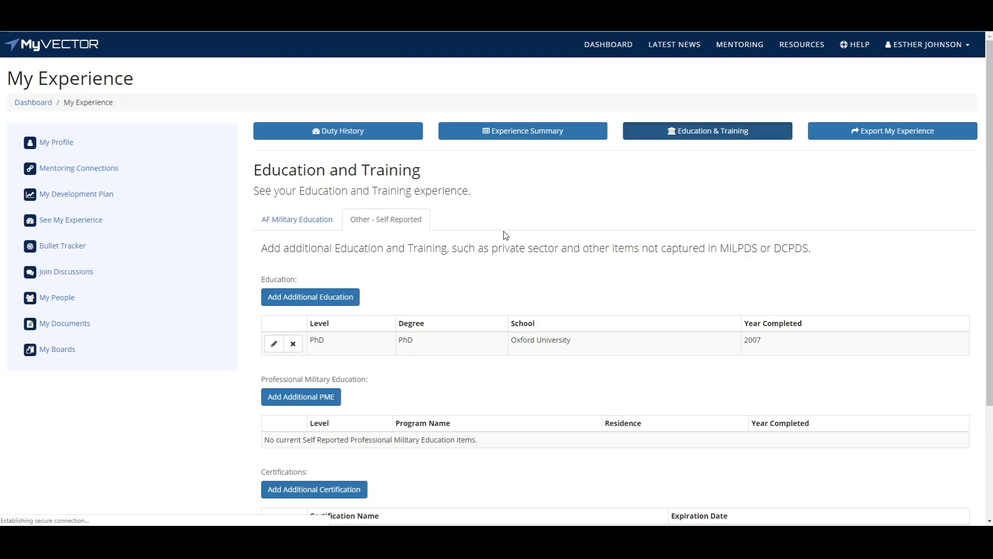